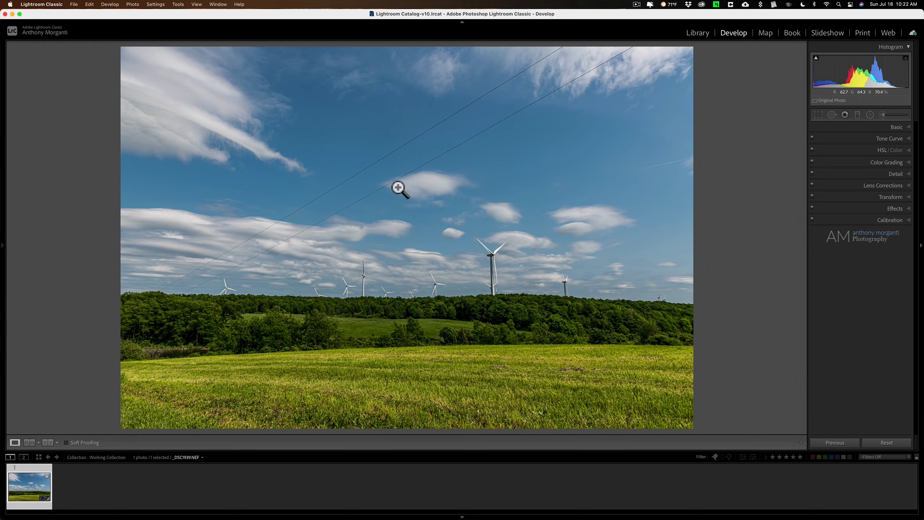
Try to heal the entire lower power line with one straight Spot Removal stroke down to the tree line, and delete that spot
click(832, 115)
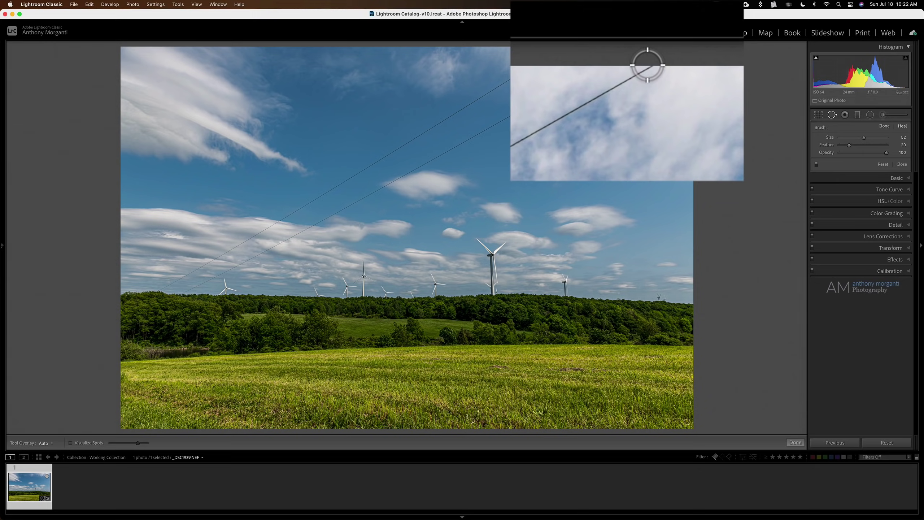
shift+click(626, 51)
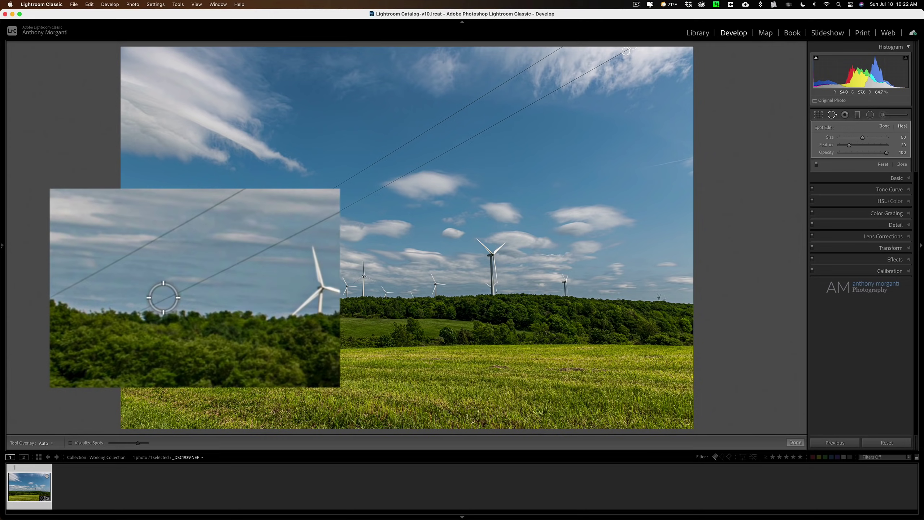
shift+click(184, 296)
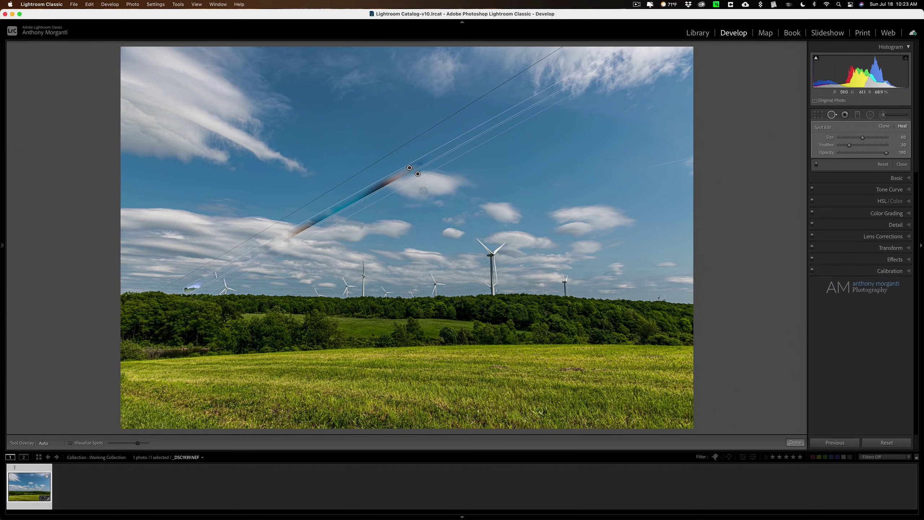
key(BackSpace)
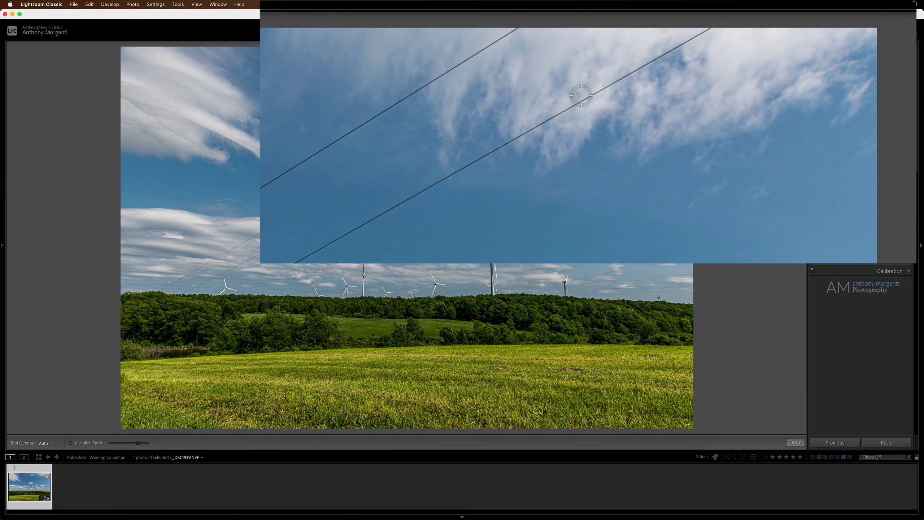
Heal the lower power line's uppermost section with a straight stroke from the photo's top edge to just below the white cloud
click(710, 26)
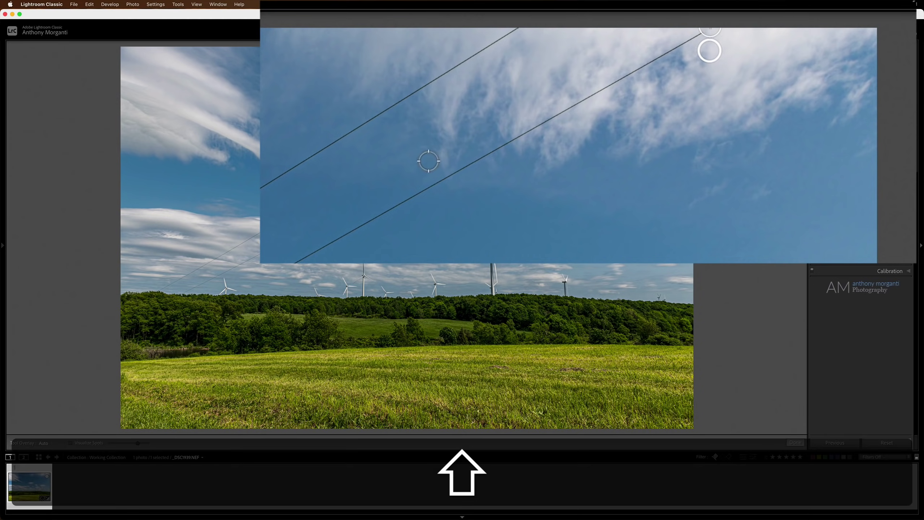
shift+click(430, 184)
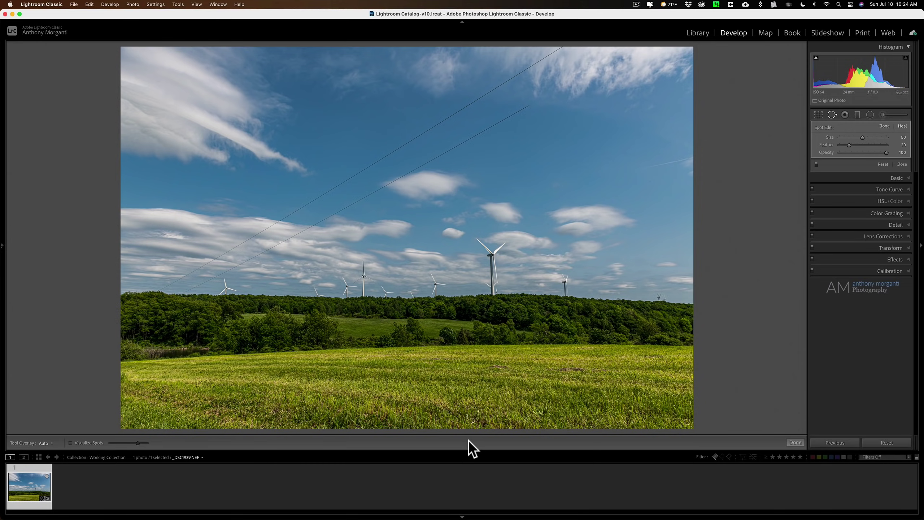
Hide and reshow the toolbar, and switch the Tool Overlay to Never and back to Auto
key(t)
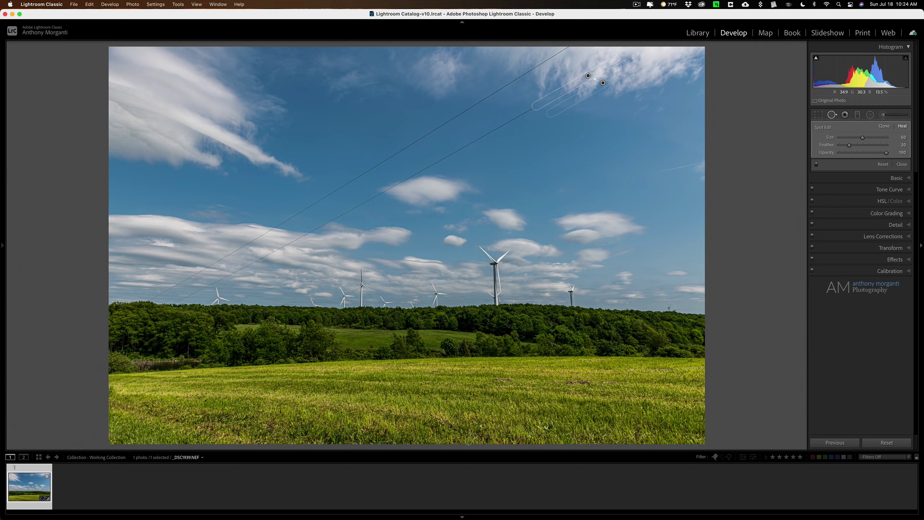
key(t)
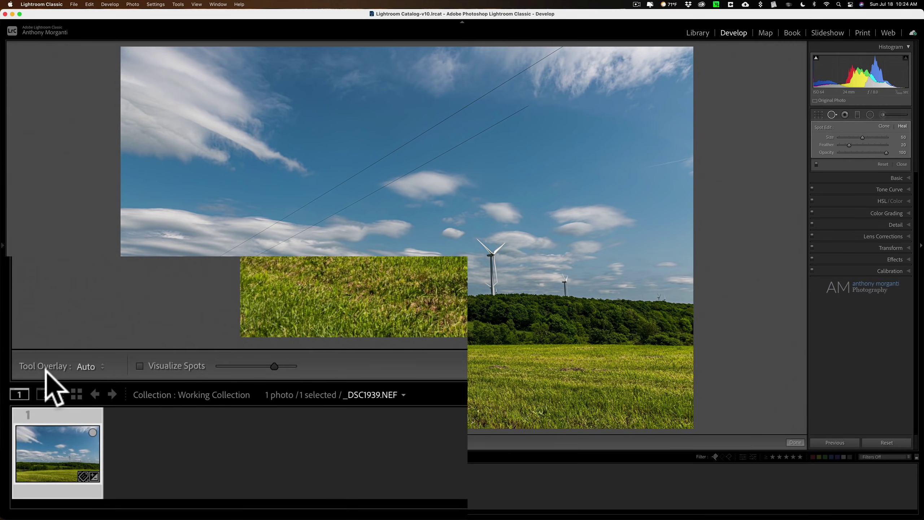
click(88, 367)
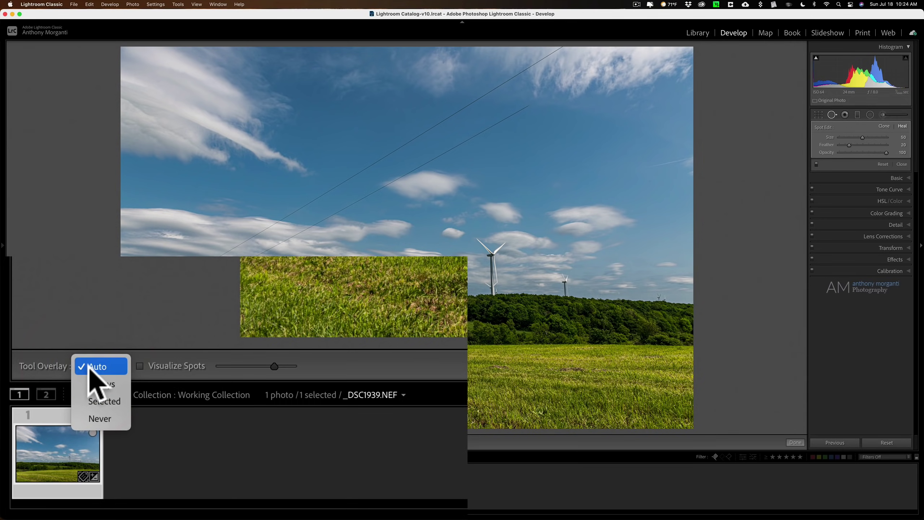
click(95, 417)
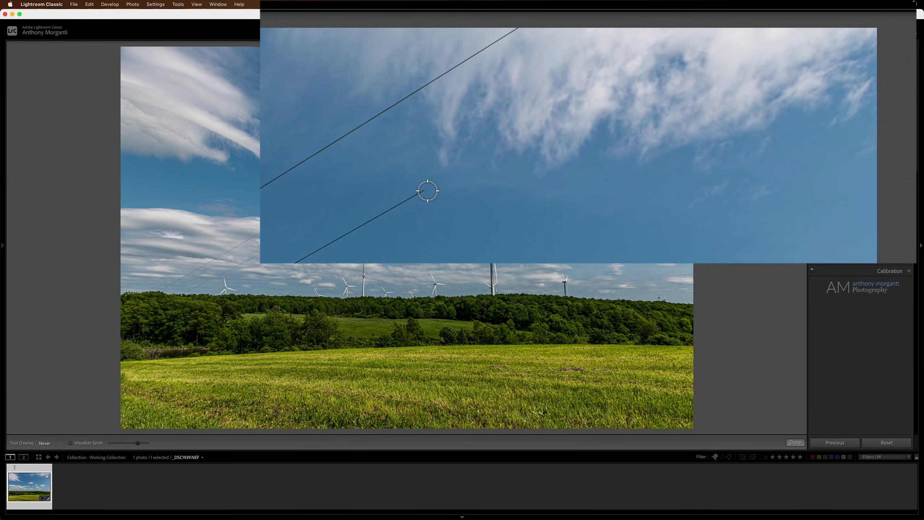
drag(428, 190, 365, 218)
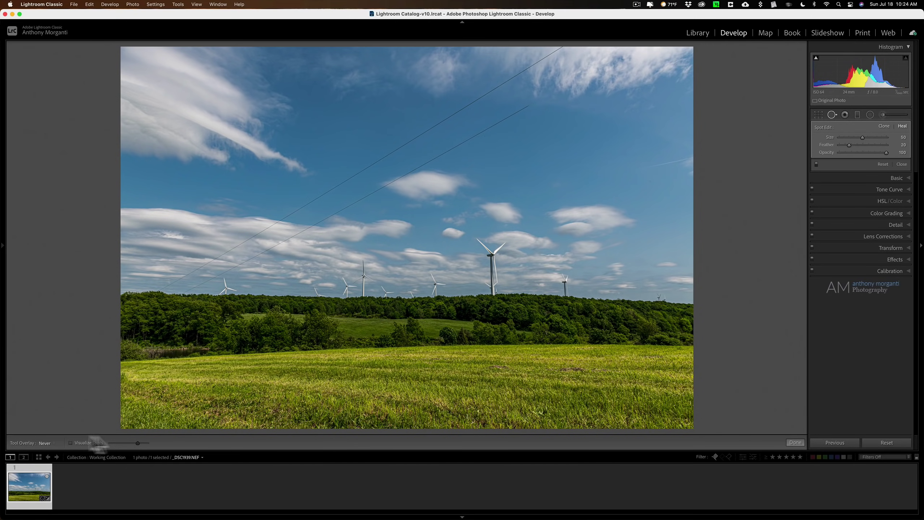
click(52, 442)
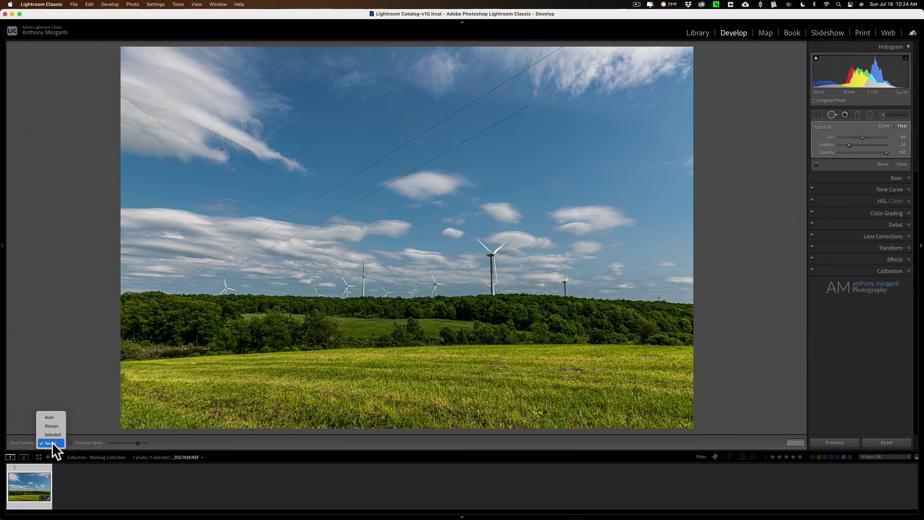
click(52, 421)
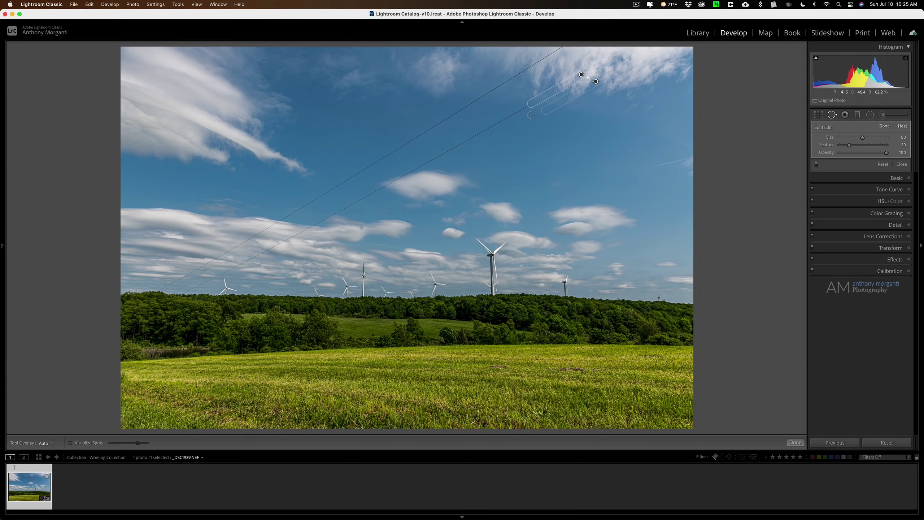
Hide the spot overlay and heal the lower power line from the first repair down to the small cloud at mid-sky
key(h)
key(h)
key(h)
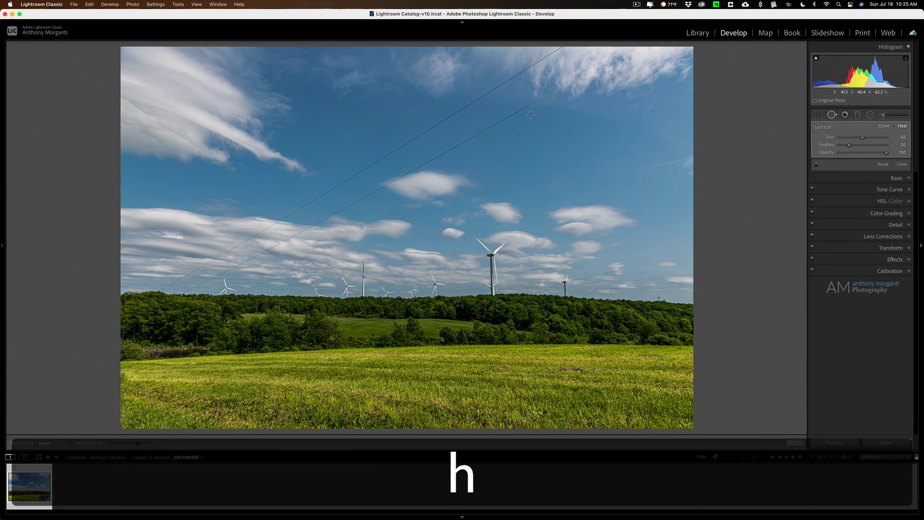
key(h)
key(h)
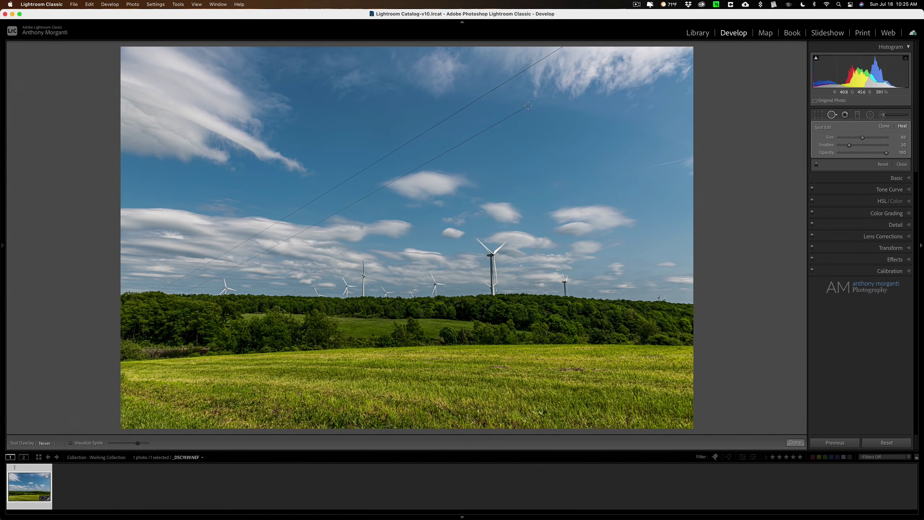
click(528, 105)
click(413, 169)
Try healing the short section at the small cloud's edge with its source moved beside the line and feather 17, and delete the spot
click(410, 170)
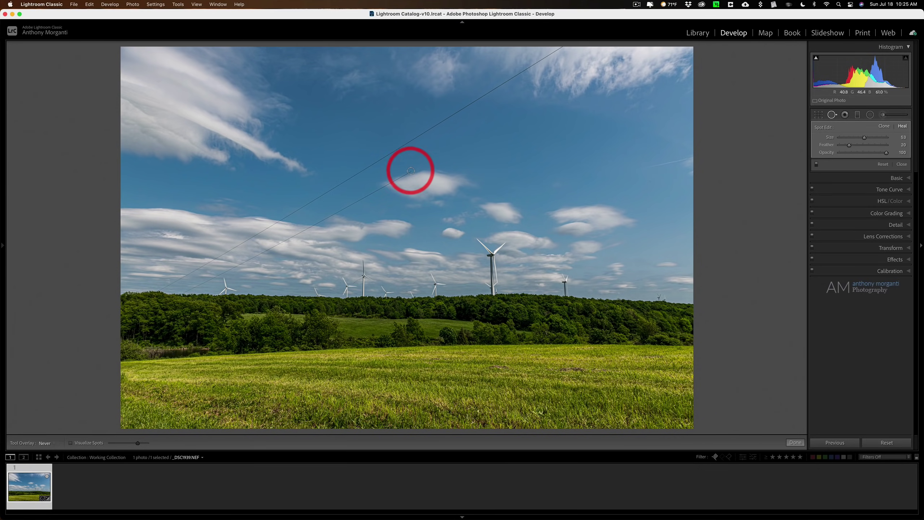
shift+click(379, 188)
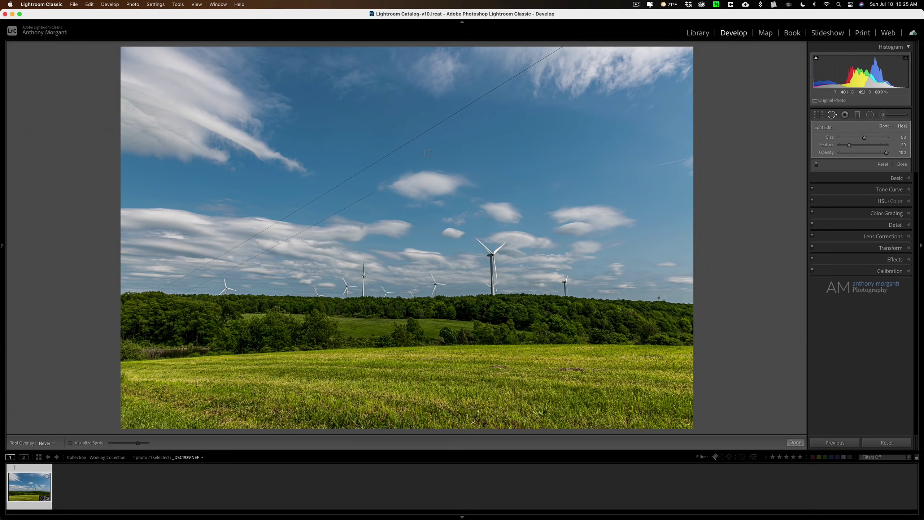
key(h)
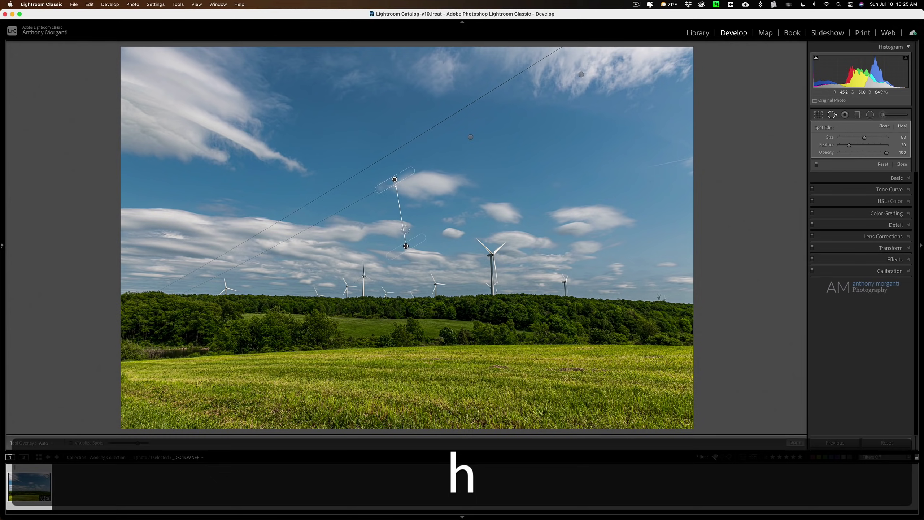
mouse_move(406, 247)
mouse_down()
mouse_move(404, 214)
mouse_move(382, 176)
mouse_move(392, 174)
mouse_up()
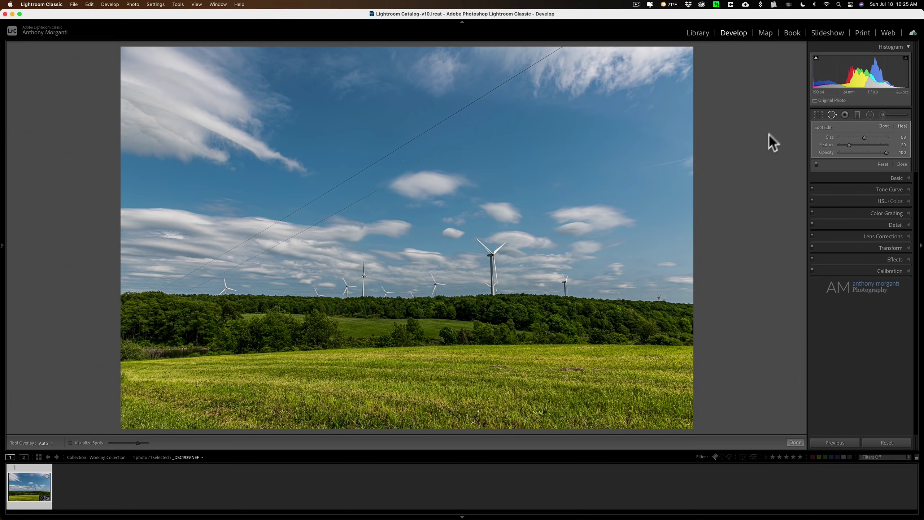
drag(849, 144, 780, 149)
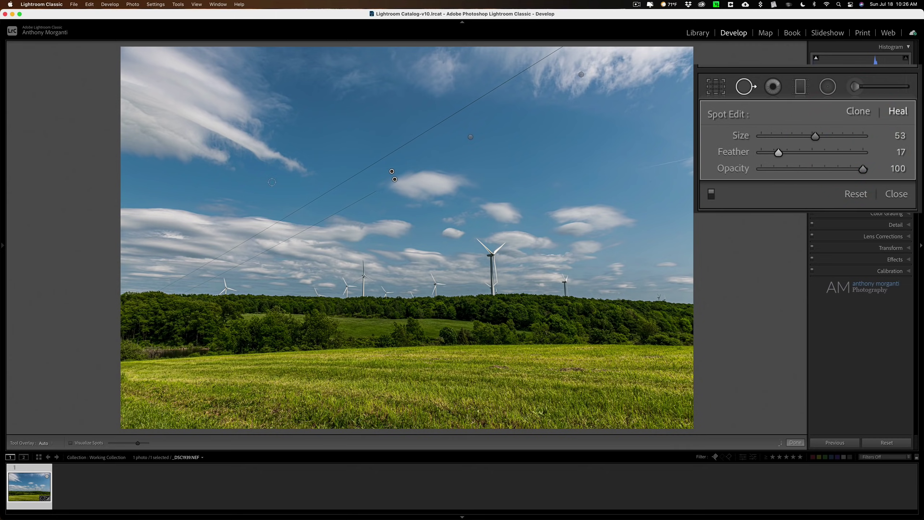
key(BackSpace)
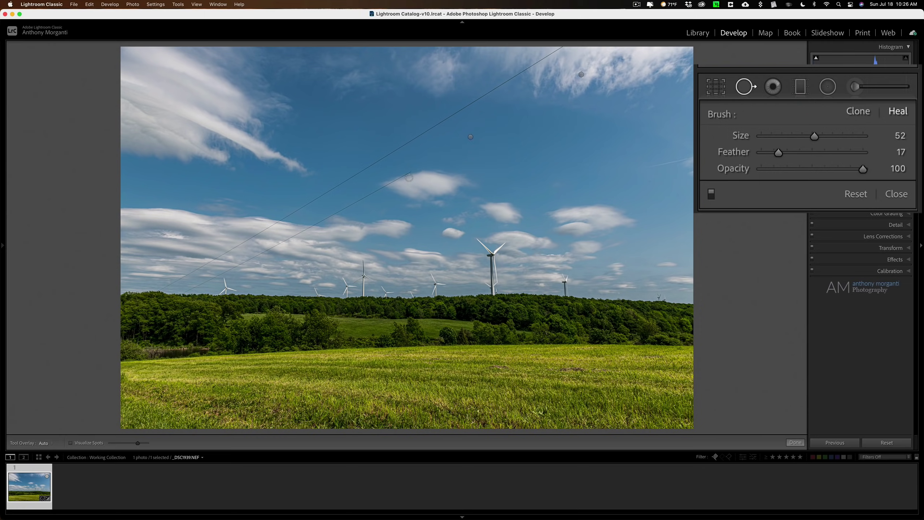
Hide the spot overlay and heal the lower power line in short straight sections from the small cloud to the lower cloud bank
key(h)
drag(410, 172, 398, 178)
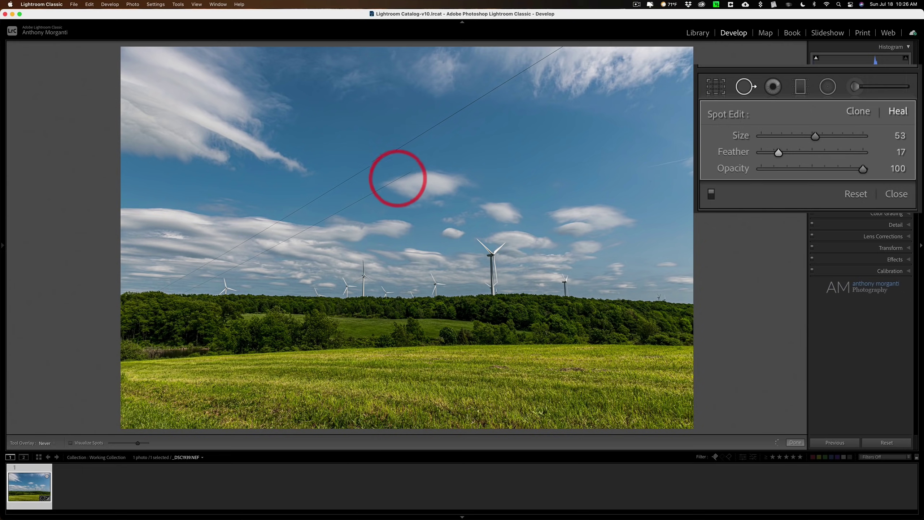
click(384, 186)
click(381, 187)
click(338, 211)
click(333, 214)
click(316, 222)
Set the feather to 55 and heal the rest of the lower power line down to the tree line
drag(850, 144, 864, 145)
click(313, 225)
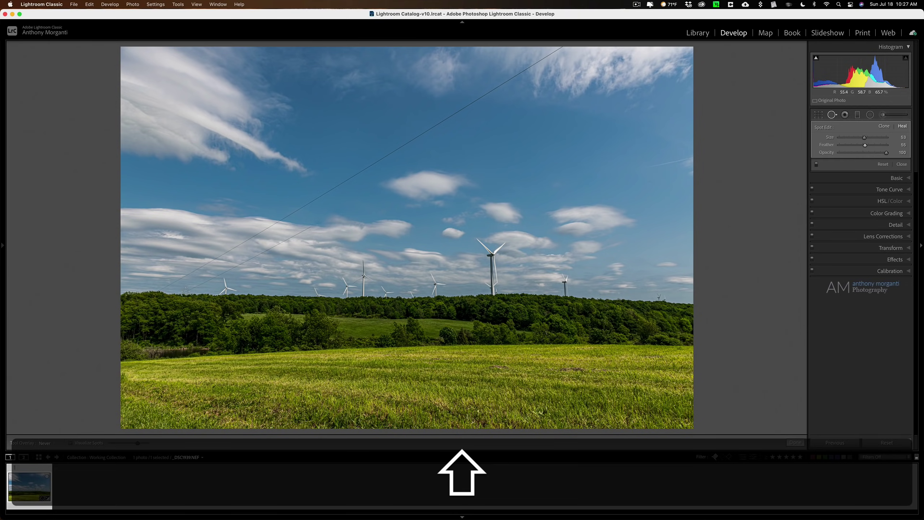
click(185, 291)
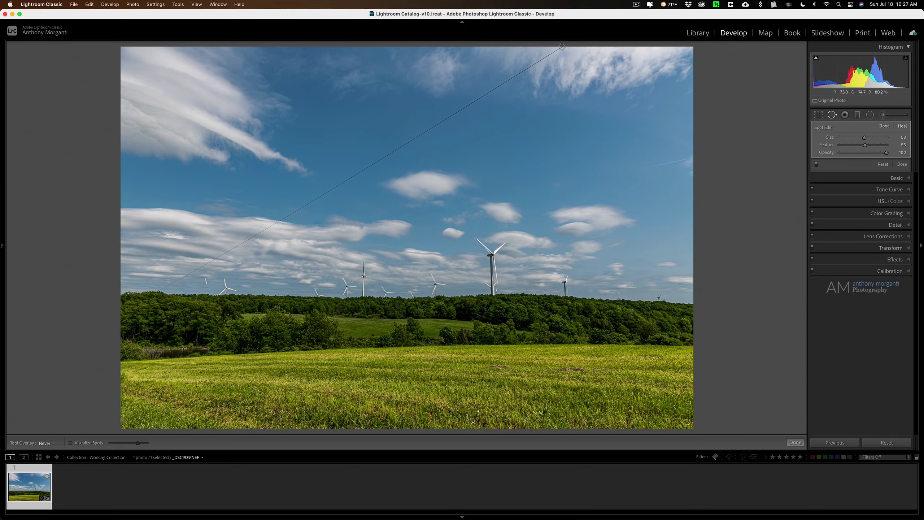
Heal the upper power line in three straight sections from the photo's top edge down to the tree line
click(562, 46)
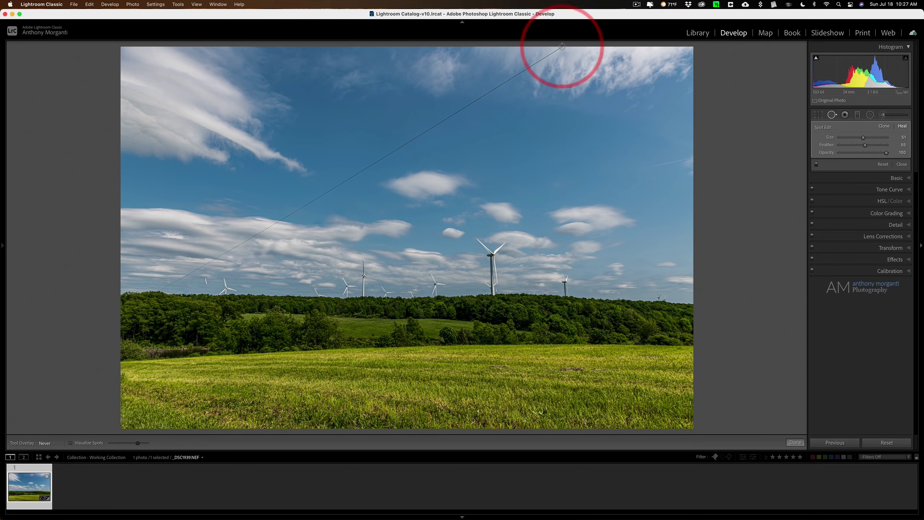
shift+click(475, 101)
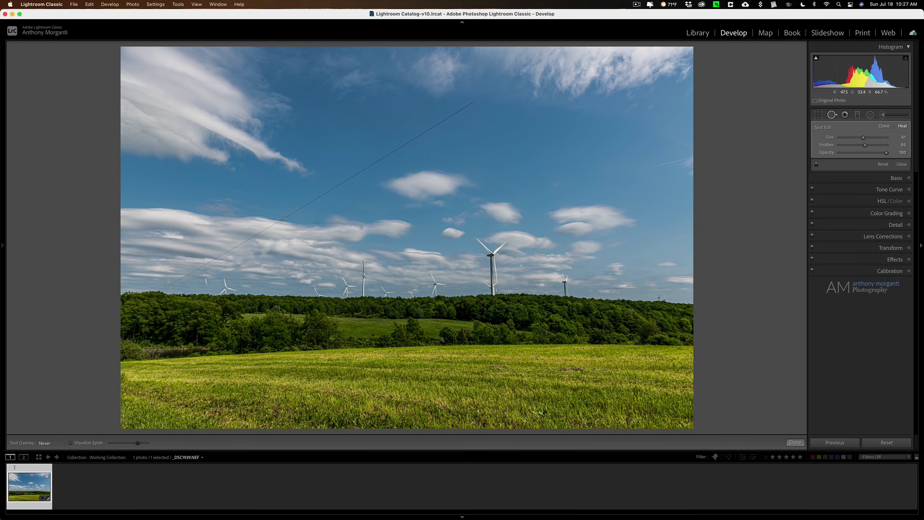
shift+click(474, 102)
click(282, 219)
click(279, 220)
shift+click(161, 289)
Toggle the healing spot overlay to review the repairs, leaving the Tool Overlay on Auto
key(h)
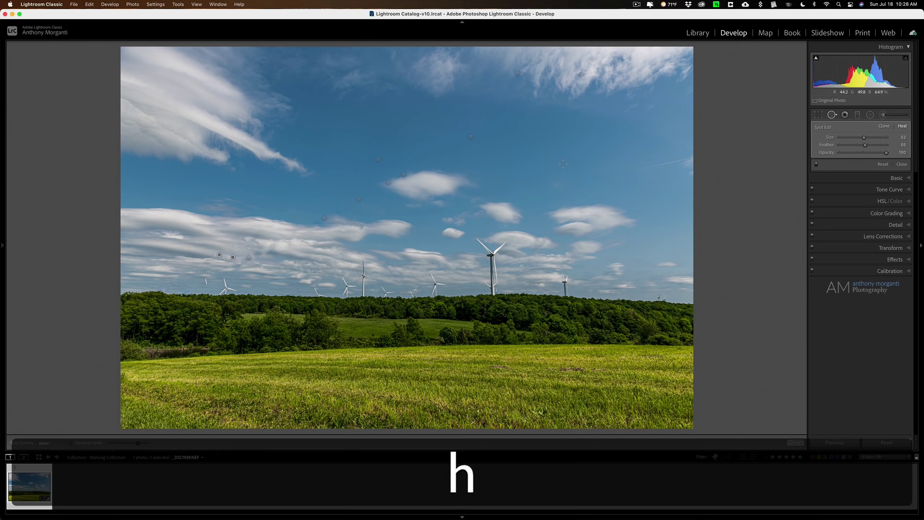
key(h)
key(h)
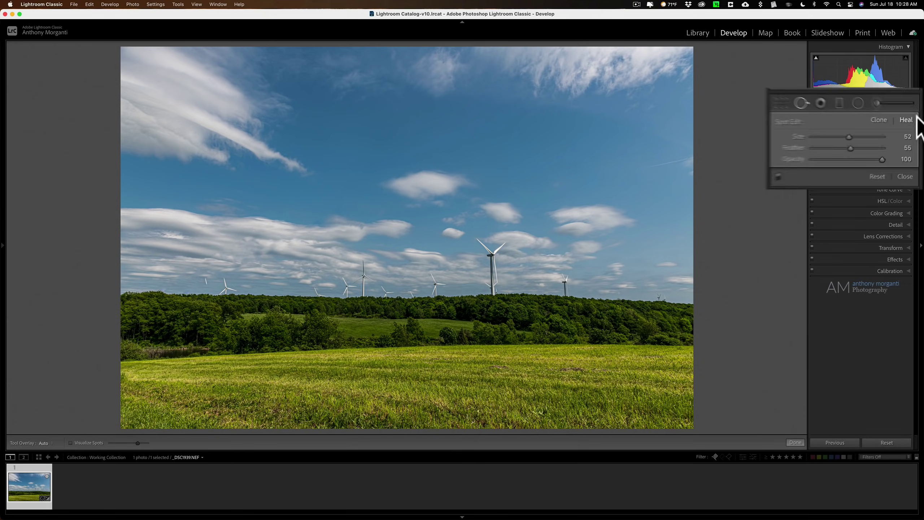